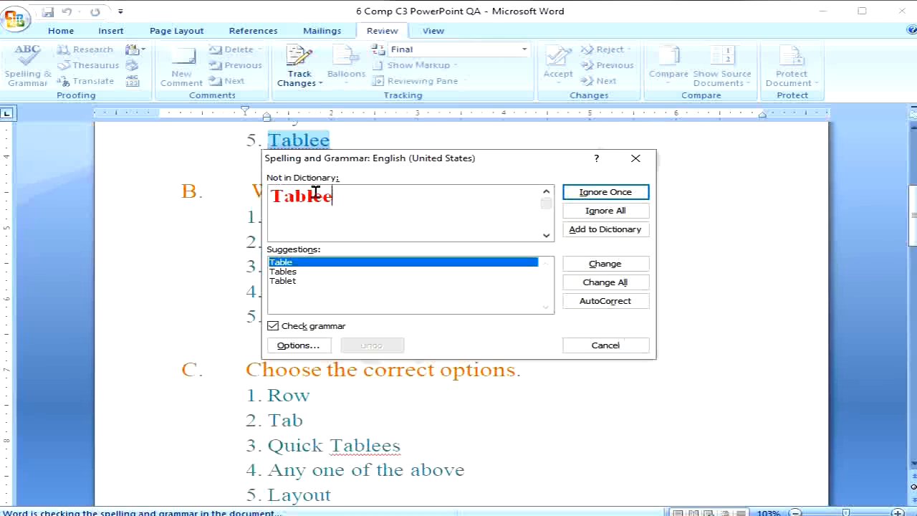
# - Close the Spelling and Grammar check, leaving 'Tablee' uncorrected in the Today's Note answers
pyautogui.click(635, 158)
pyautogui.scroll(3, 385, 251)
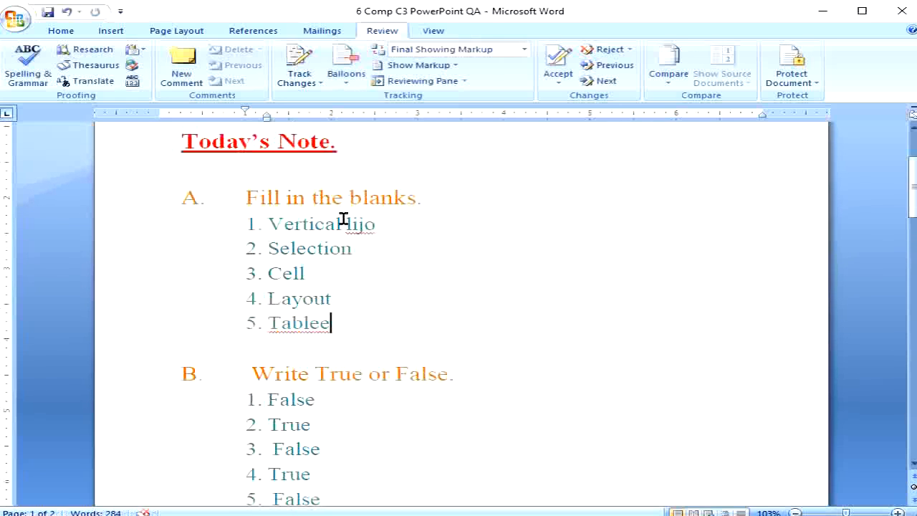
pyautogui.moveTo(348, 223); pyautogui.dragTo(379, 236)
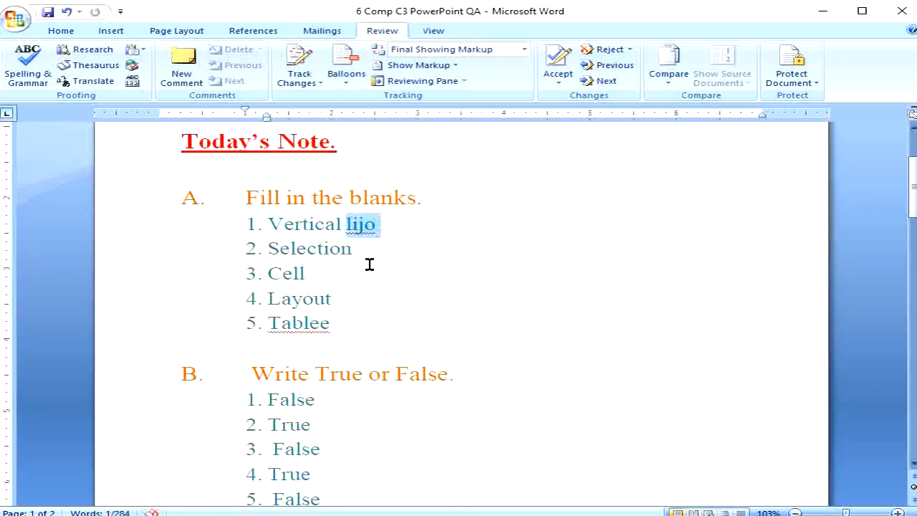
pyautogui.press('F7')
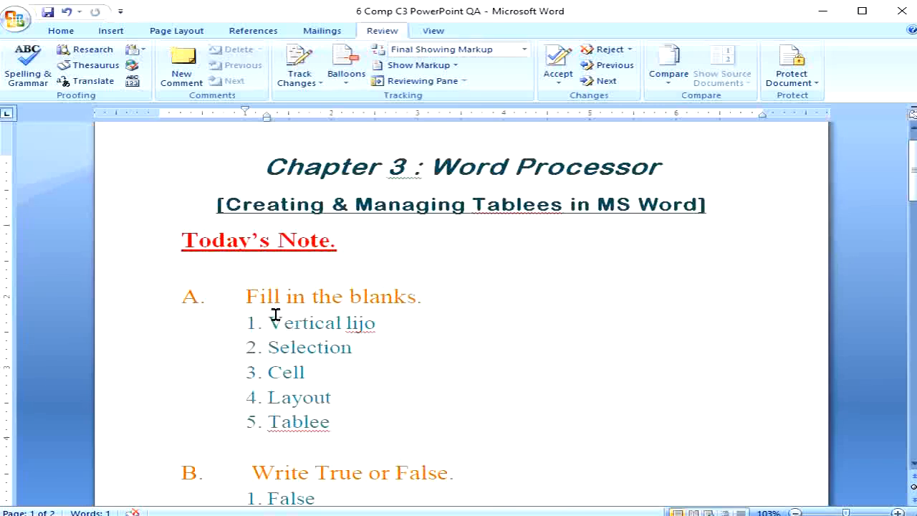
pyautogui.doubleClick(260, 297)
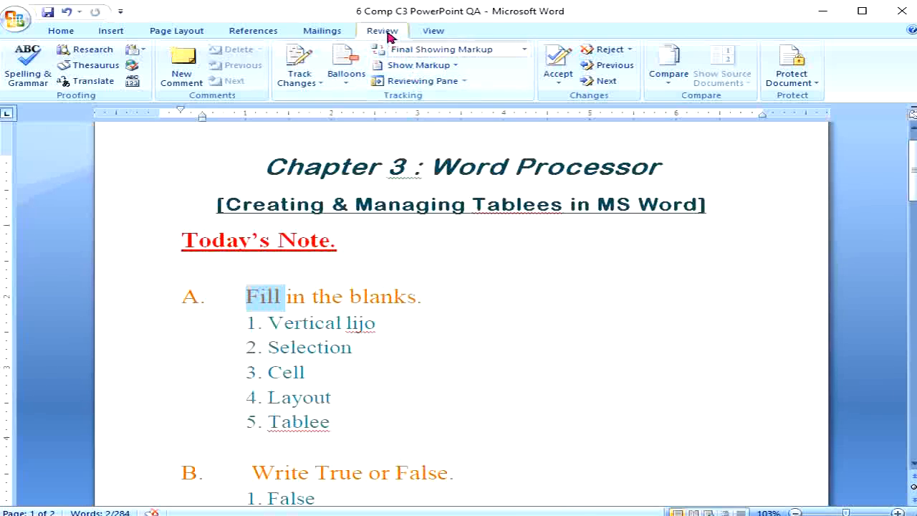
pyautogui.click(105, 69)
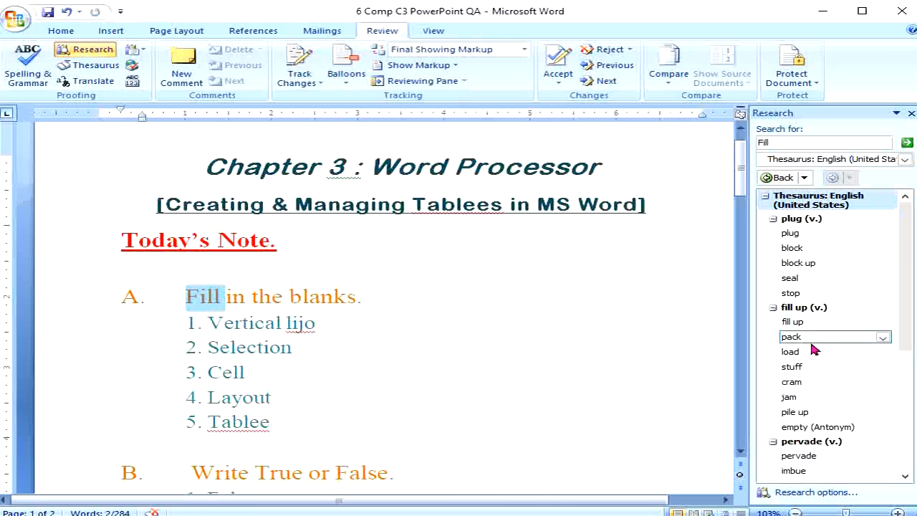
pyautogui.scroll(-3, 806, 354)
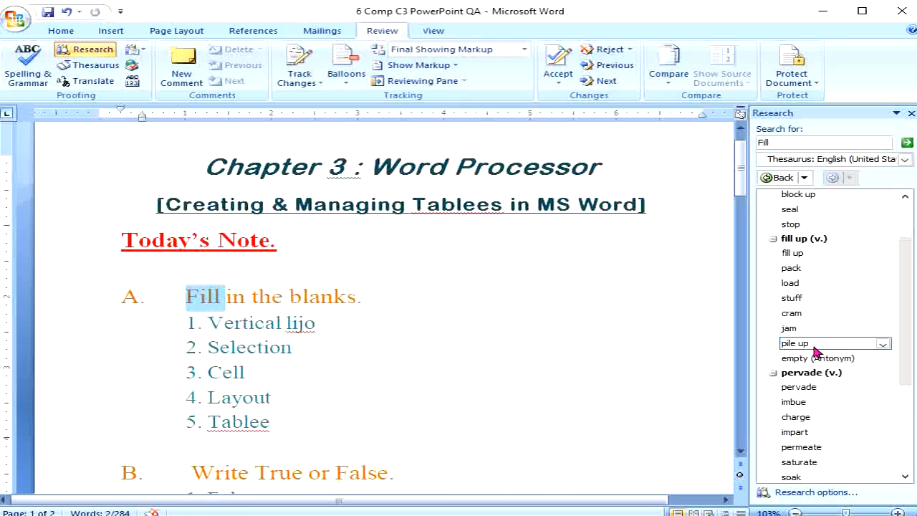
pyautogui.scroll(-3, 815, 350)
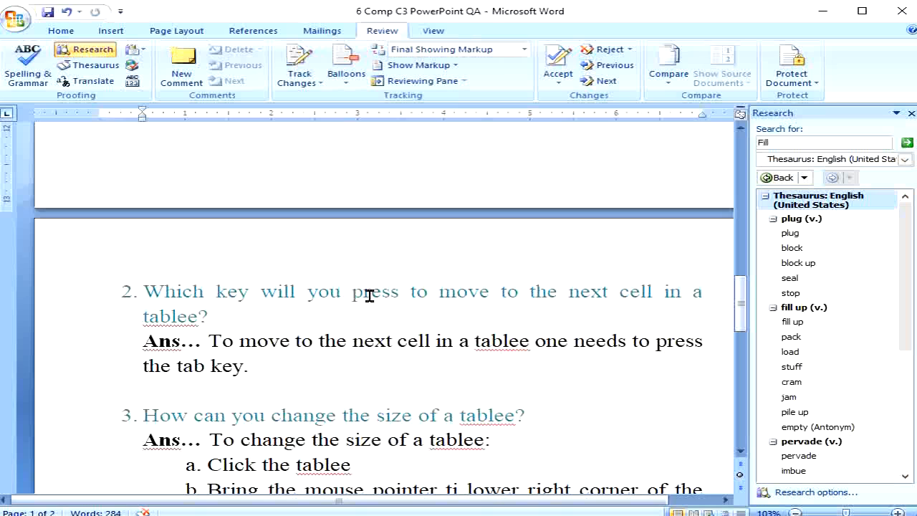
pyautogui.doubleClick(369, 294)
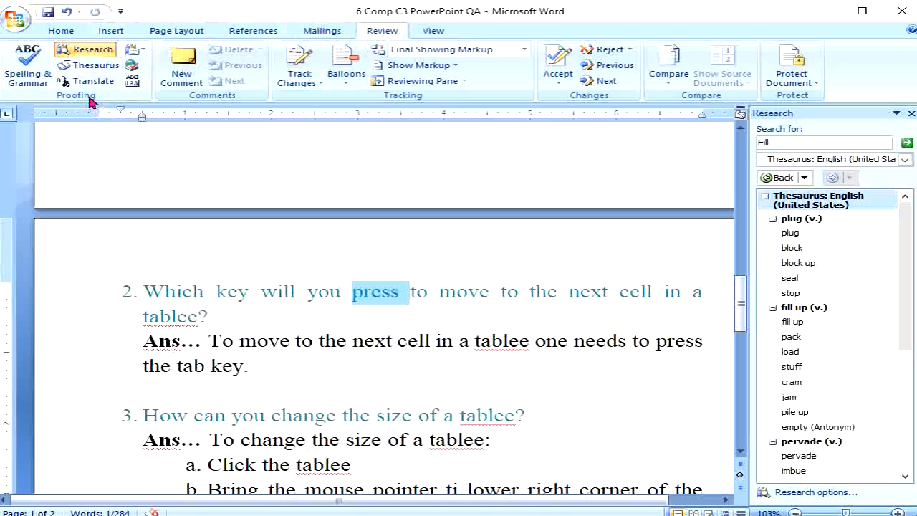
pyautogui.click(103, 66)
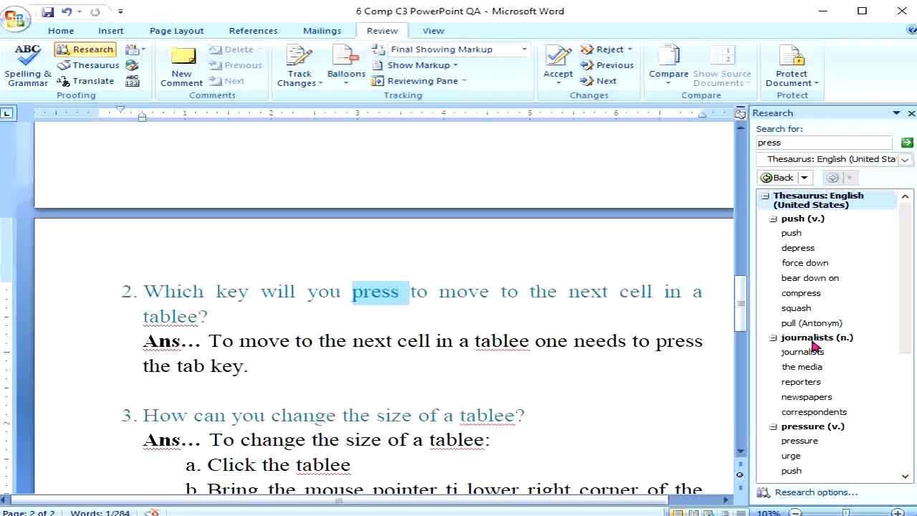
pyautogui.scroll(-5, 809, 328)
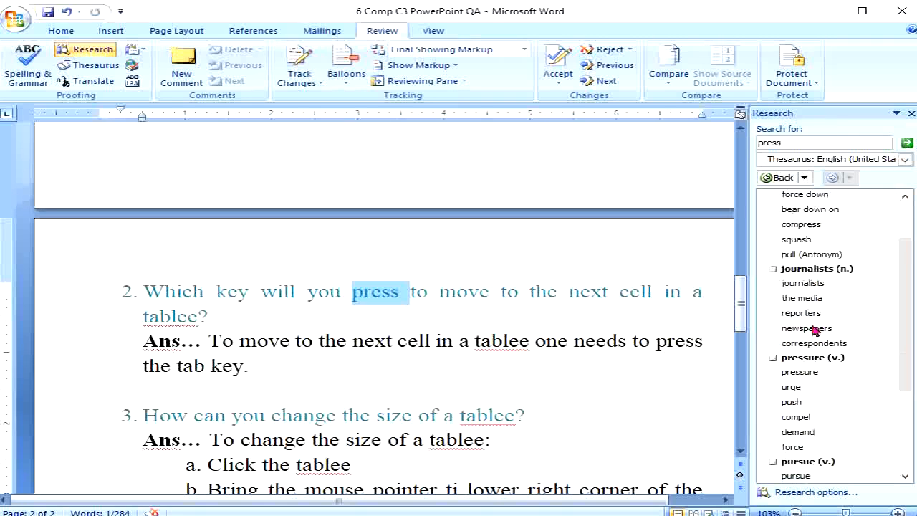
pyautogui.scroll(5, 813, 331)
pyautogui.scroll(1, 813, 331)
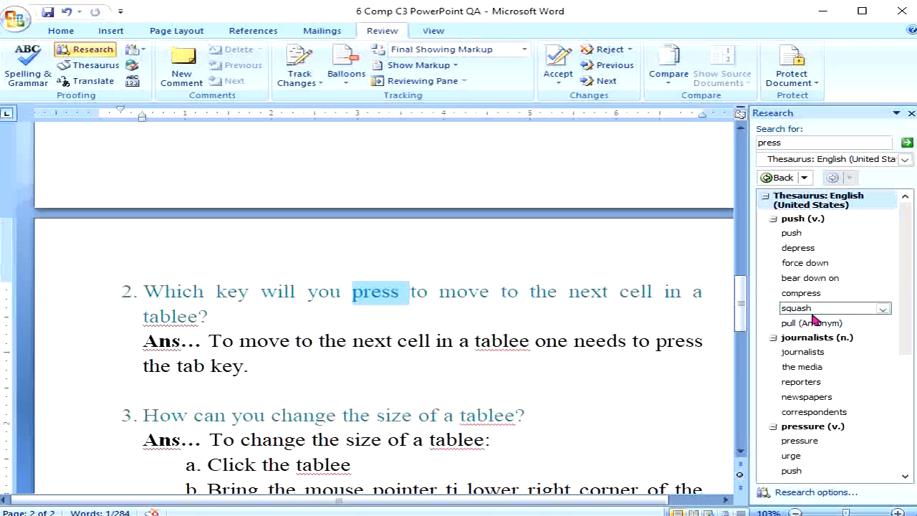
# - Close the thesaurus panel, briefly select 'Tablees' in the subtitle, then go to the Home tab
pyautogui.click(911, 114)
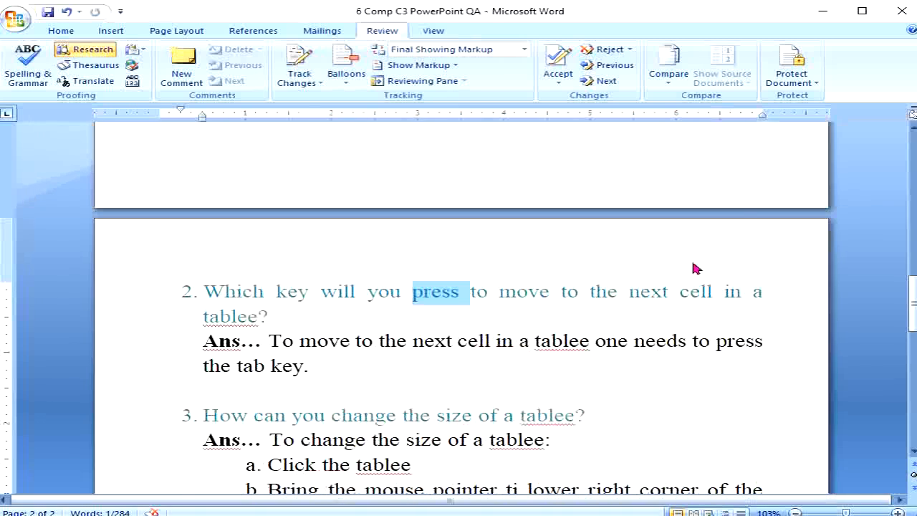
pyautogui.scroll(9, 616, 328)
pyautogui.scroll(6, 619, 328)
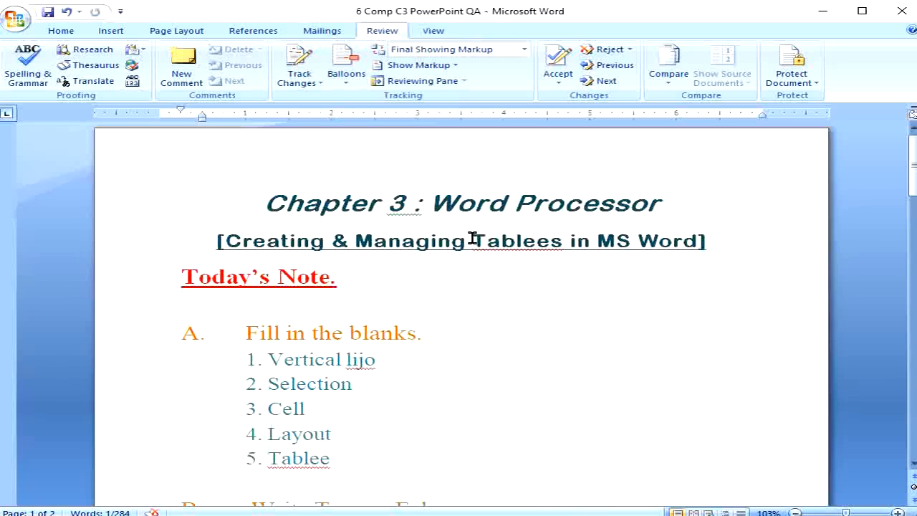
pyautogui.moveTo(477, 238); pyautogui.dragTo(552, 242)
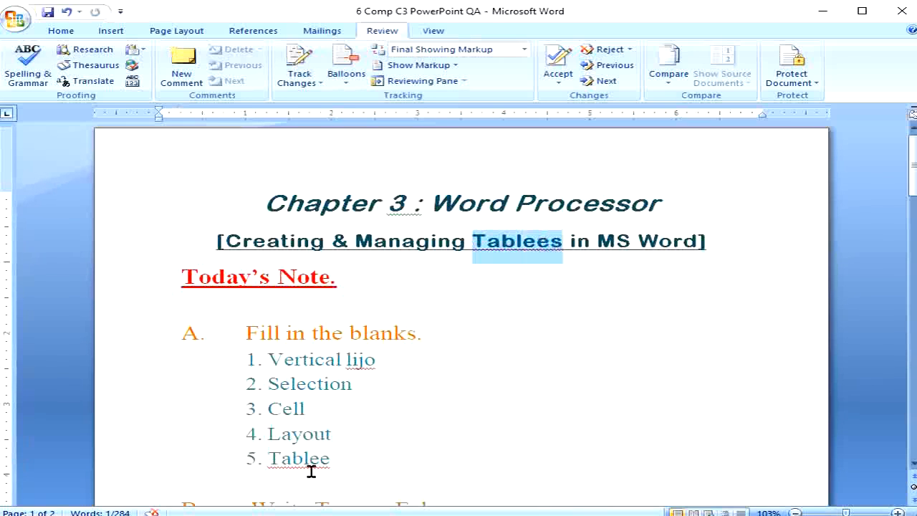
pyautogui.click(500, 371)
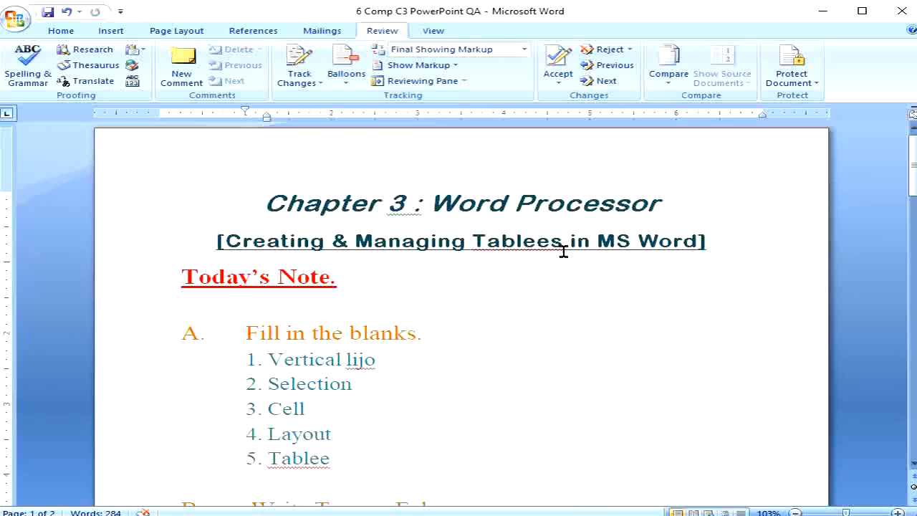
pyautogui.click(61, 30)
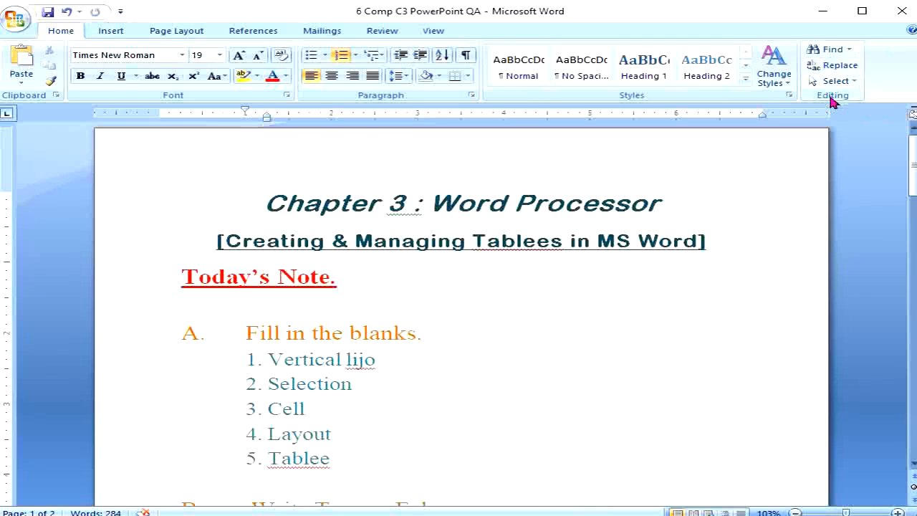
# - Open Find, set the search term to 'tablee', and move the window off the notes
pyautogui.click(829, 49)
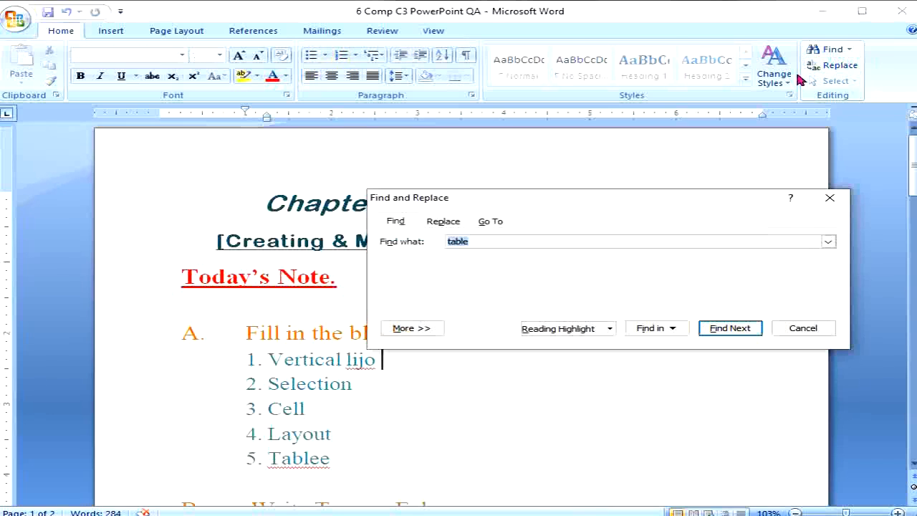
pyautogui.press('End')
pyautogui.write('e')
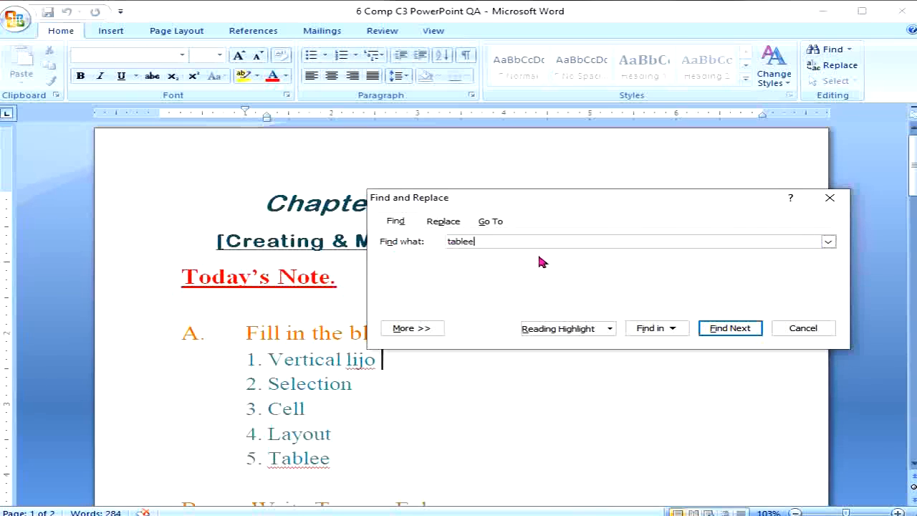
pyautogui.moveTo(698, 199); pyautogui.dragTo(767, 27)
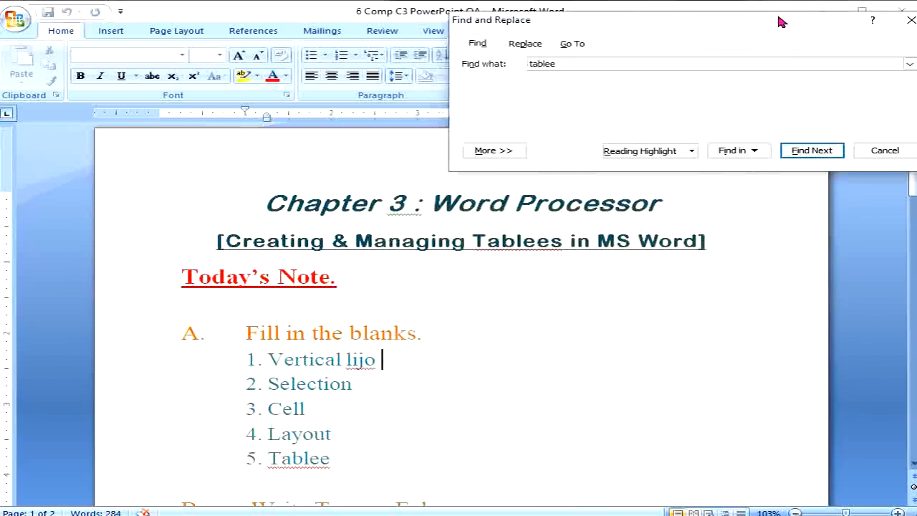
# - Step through the first six 'tablee' occurrences with Find Next
pyautogui.click(799, 158)
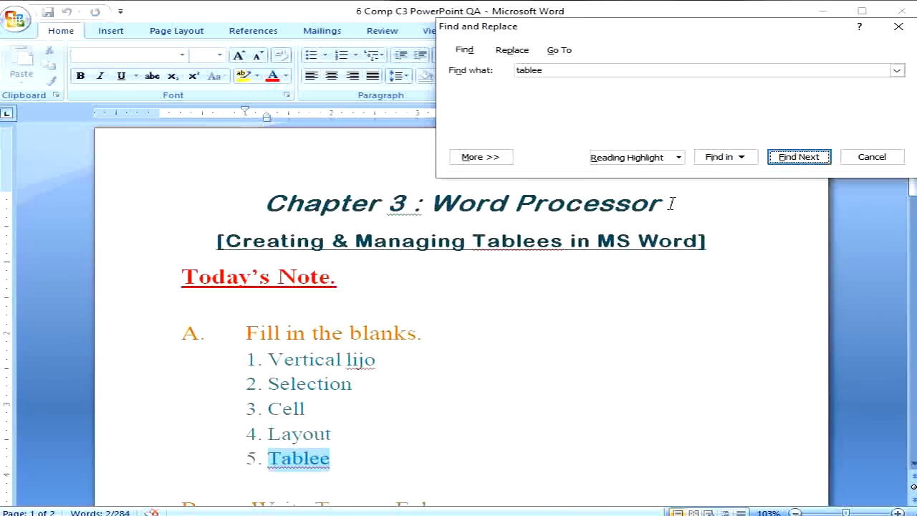
pyautogui.click(799, 157)
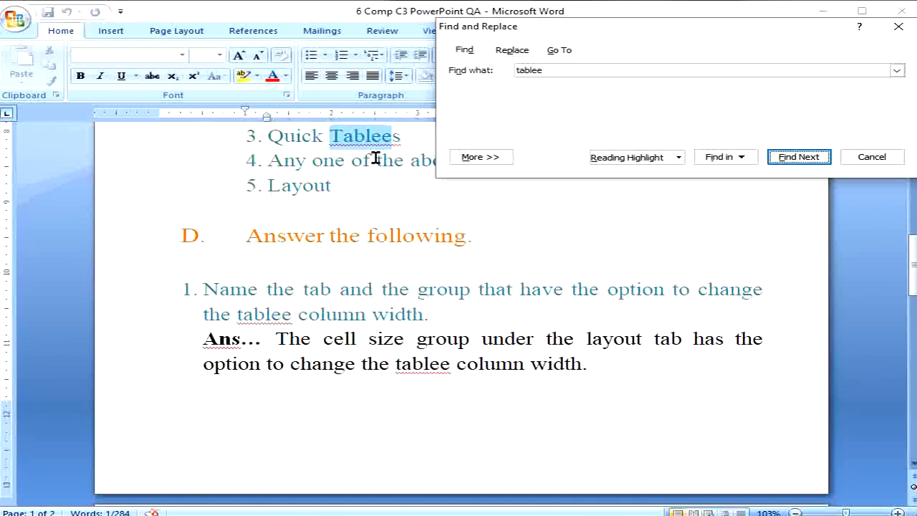
pyautogui.click(801, 158)
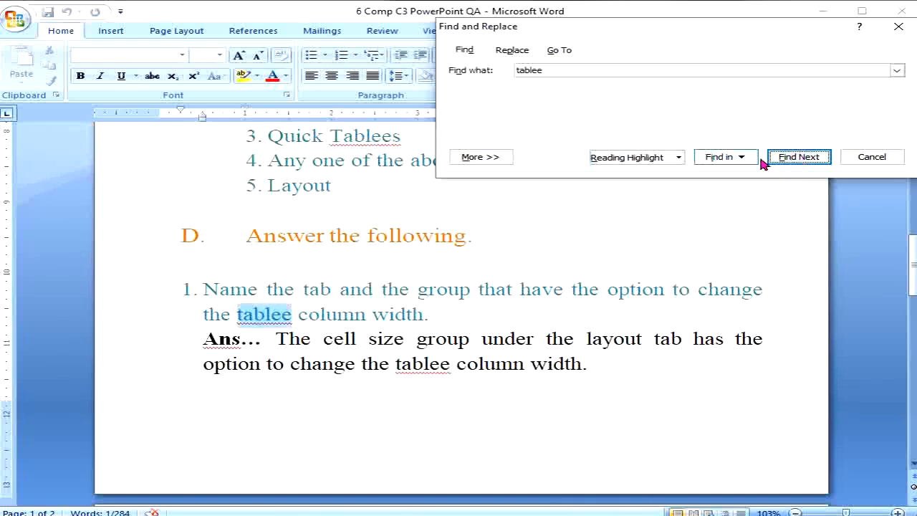
pyautogui.click(800, 159)
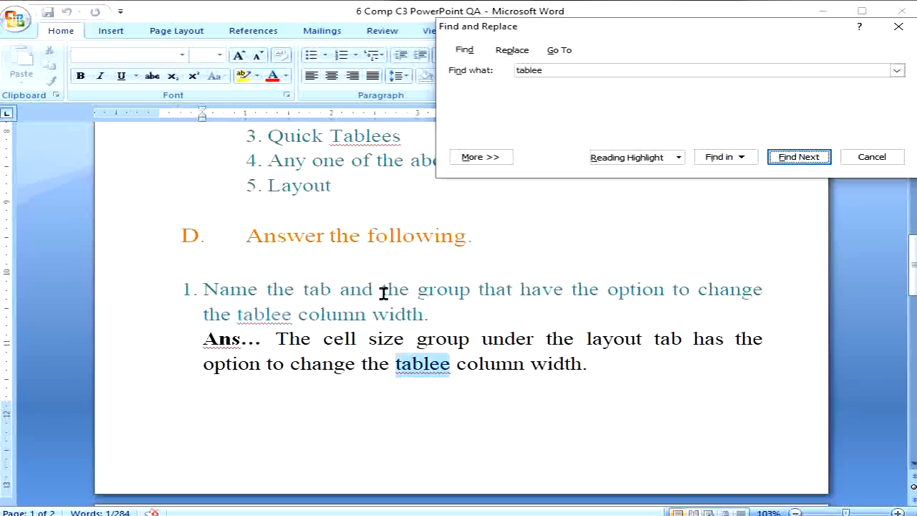
pyautogui.click(813, 160)
pyautogui.click(812, 159)
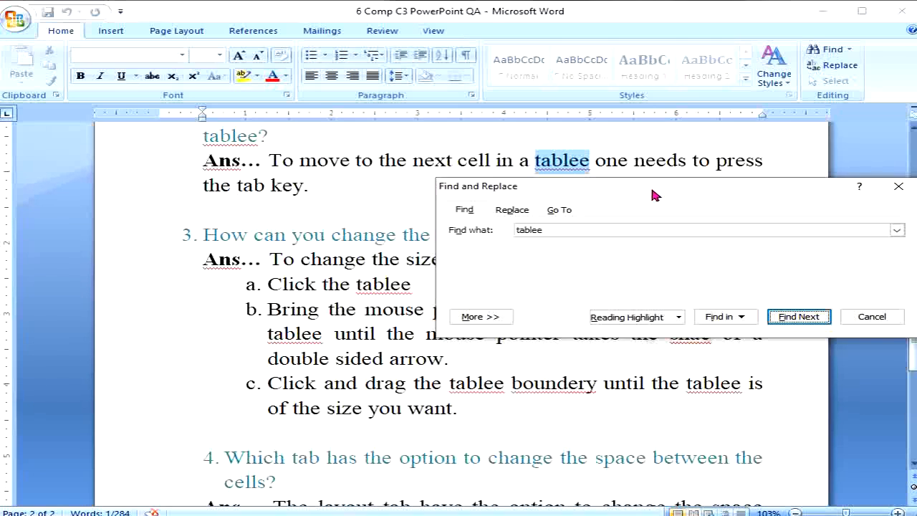
# - Highlight all 'tablee' matches in yellow with Reading Highlight, then close Find
pyautogui.click(675, 319)
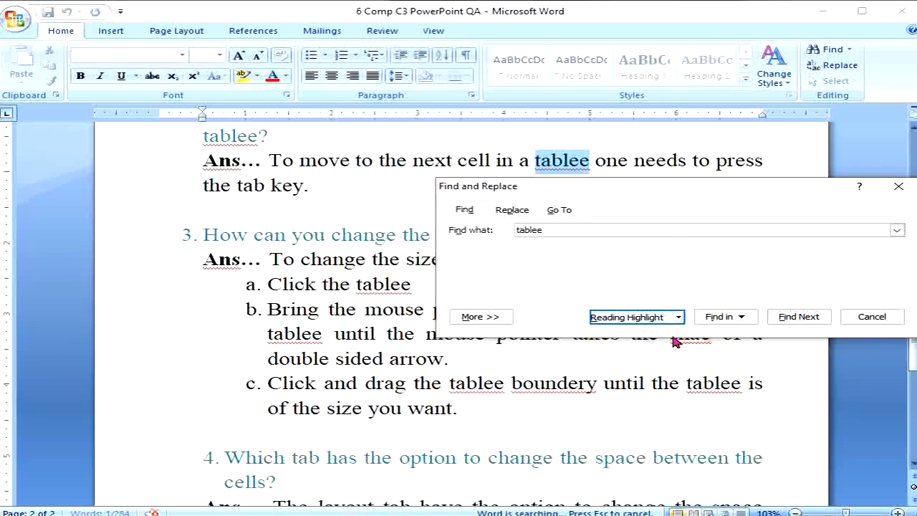
pyautogui.click(673, 335)
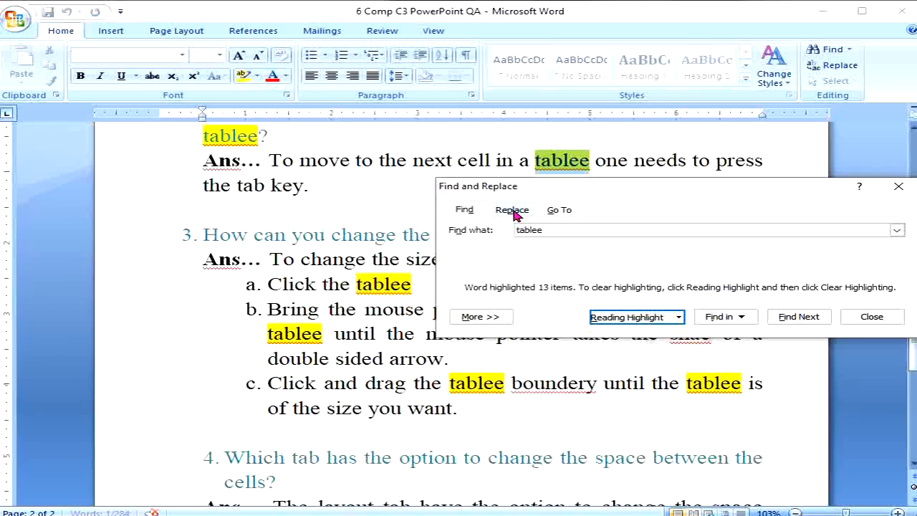
pyautogui.click(898, 186)
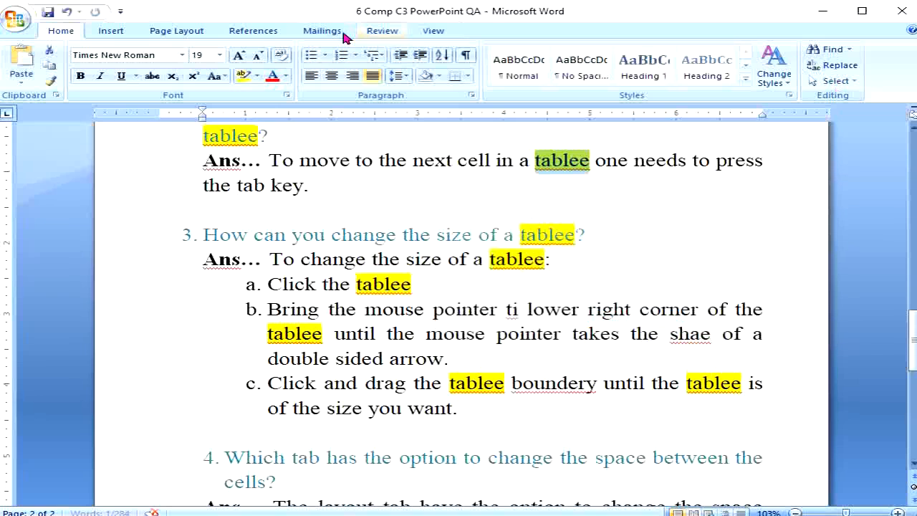
# - Set the replacement to 'table' and correct the 'tablee' in question 3 and step a individually
pyautogui.click(837, 67)
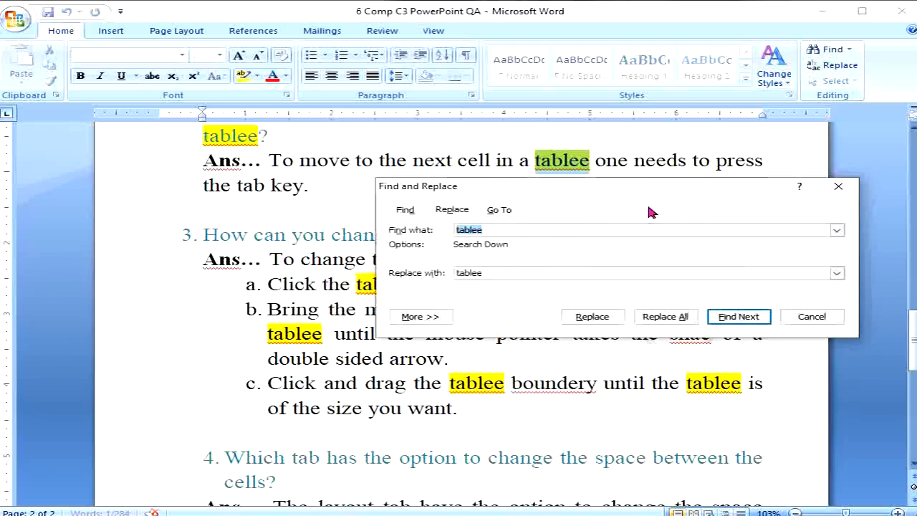
pyautogui.click(503, 234)
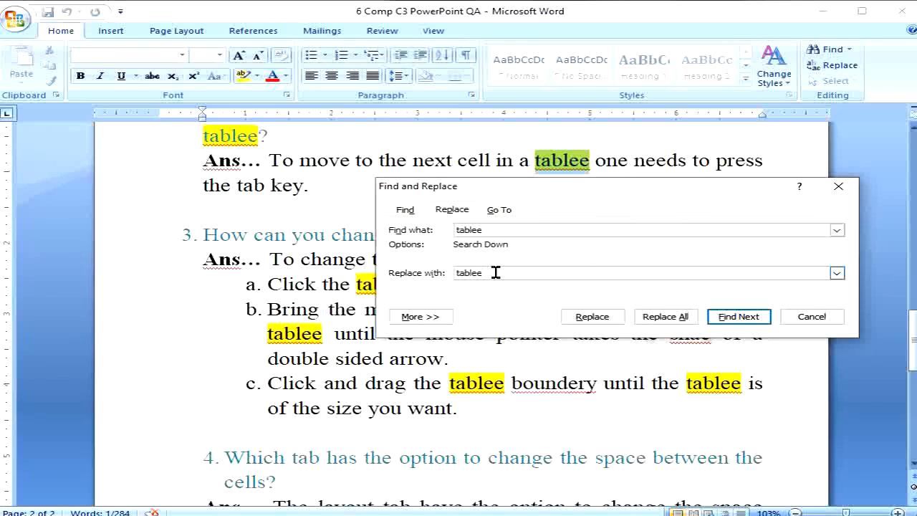
pyautogui.click(741, 317)
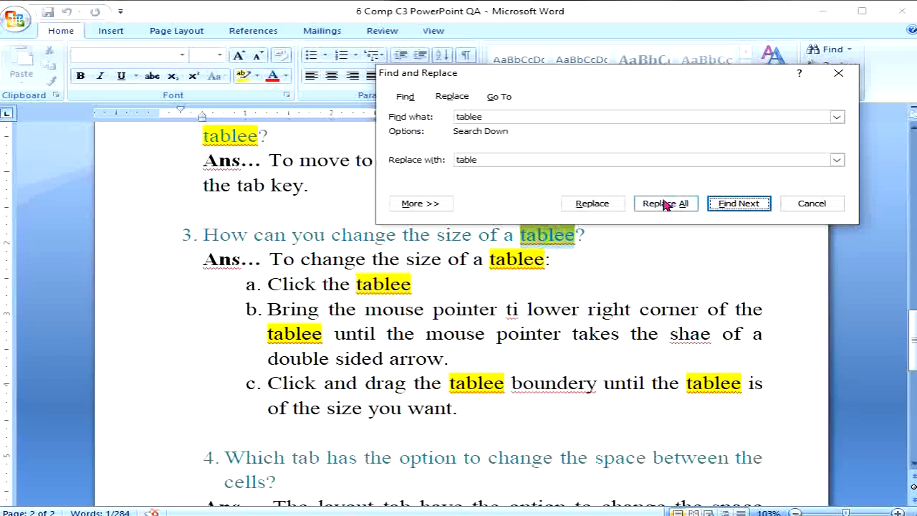
pyautogui.click(593, 207)
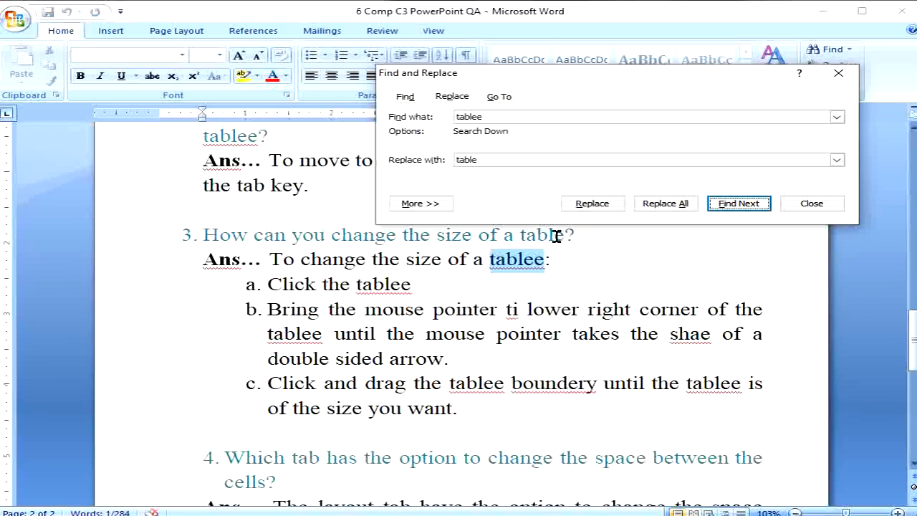
pyautogui.click(724, 206)
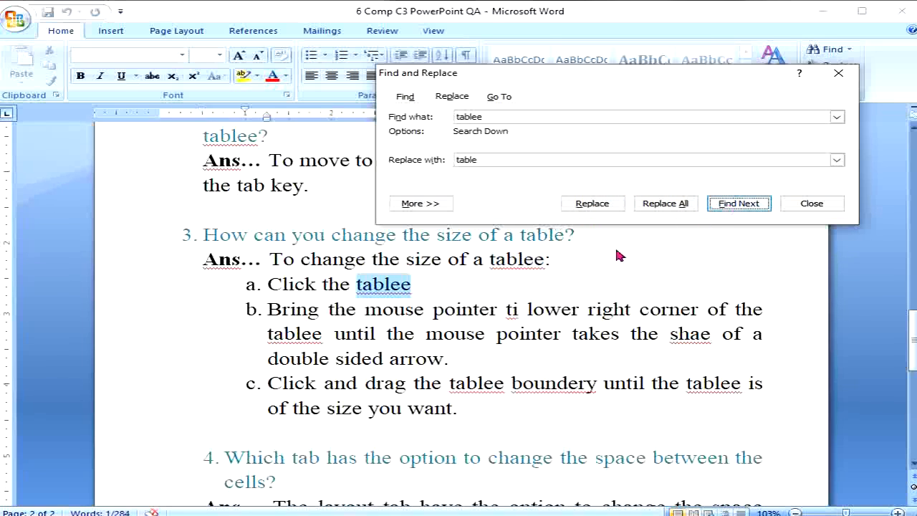
pyautogui.click(605, 208)
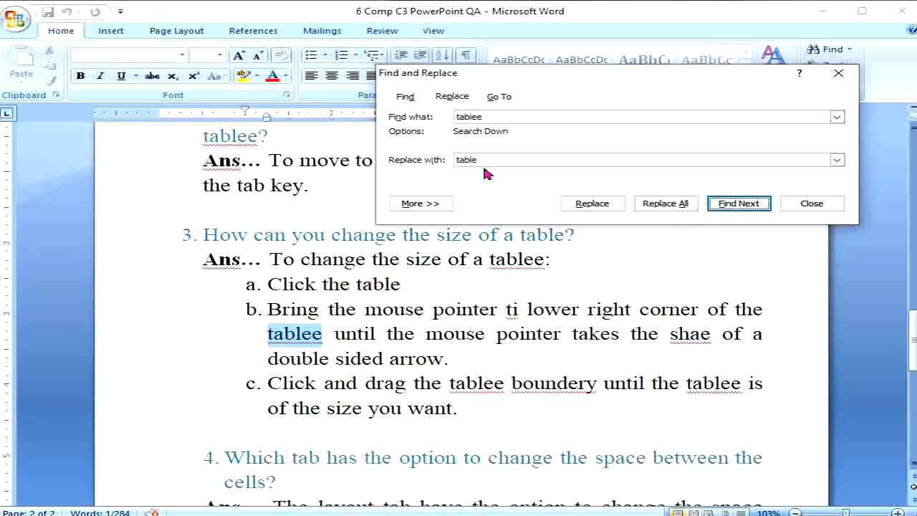
# - Replace all remaining 'tablee' with 'table' from the document start, accepting 11 replacements
pyautogui.click(663, 206)
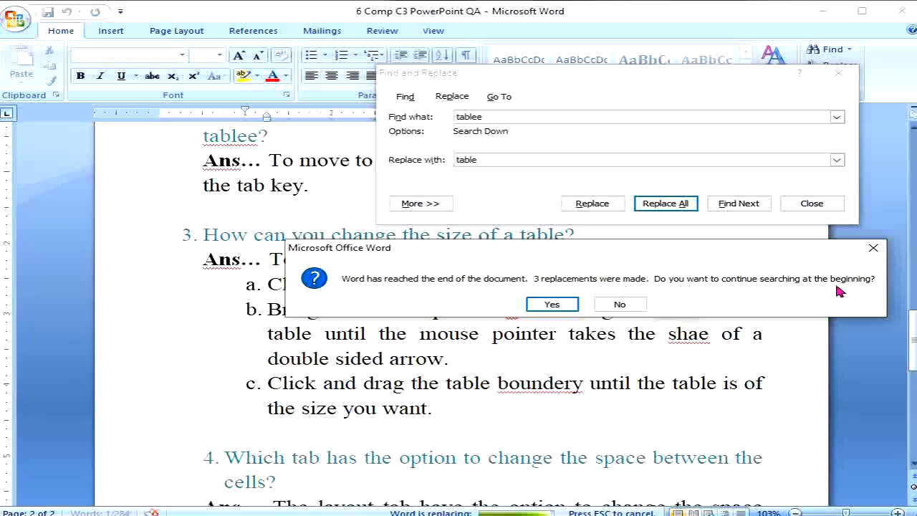
pyautogui.click(553, 307)
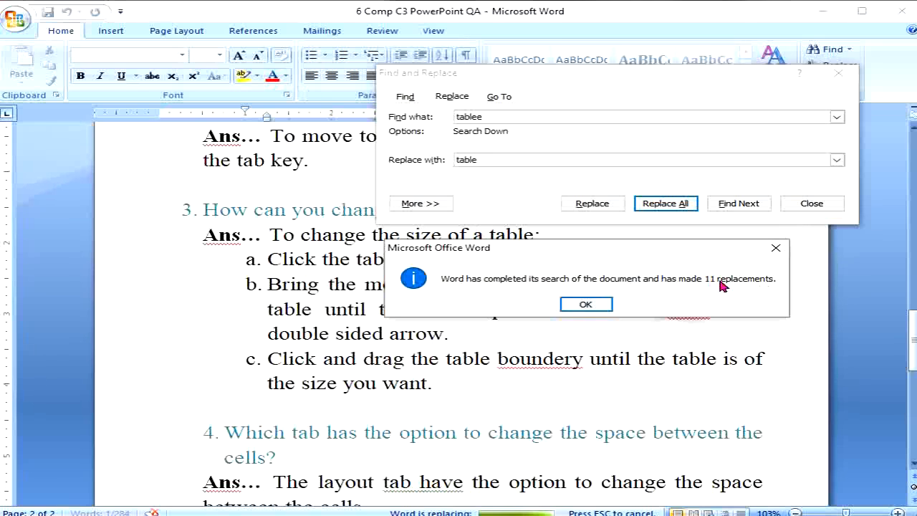
pyautogui.click(585, 305)
pyautogui.press('Escape')
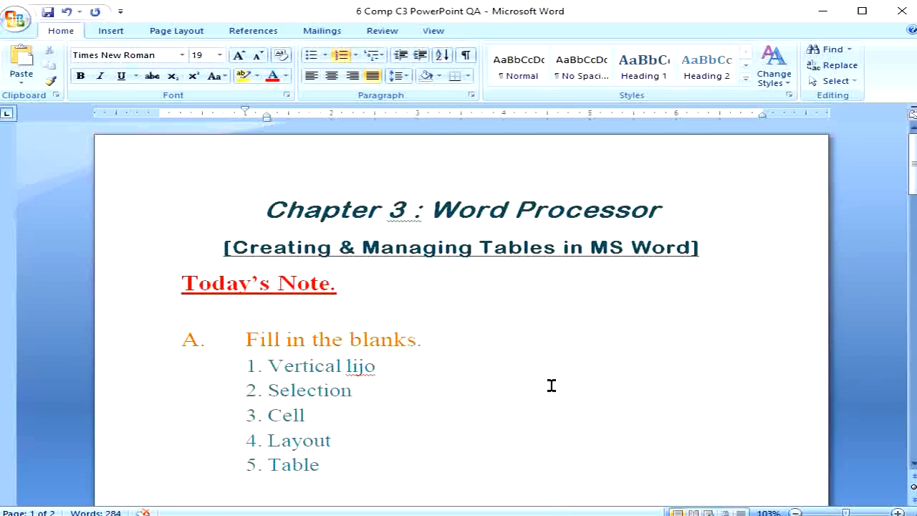